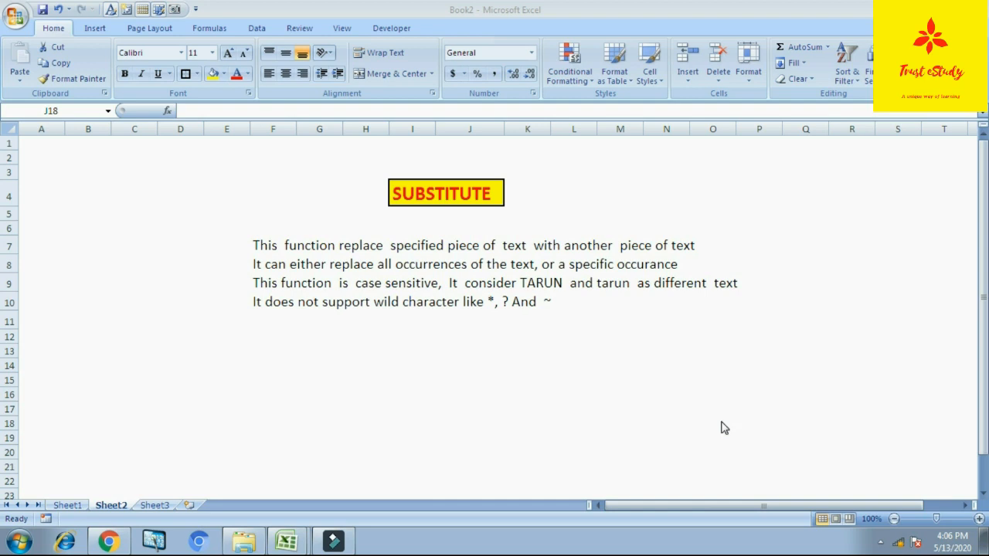
- Open Sheet1 and review the Name, Old Txt, New Txt and Substitue columns of the First Example table
left_click(68, 505)
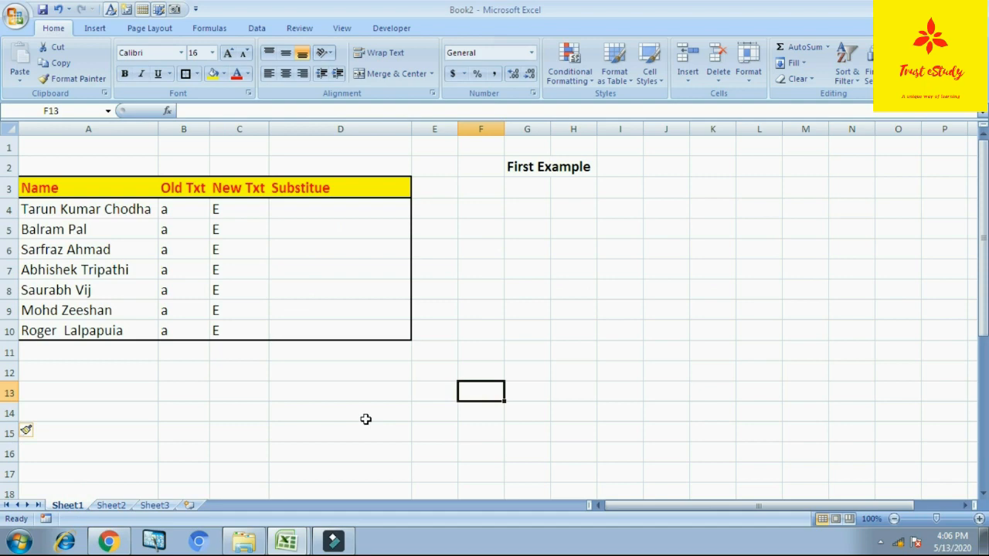
left_click(345, 214)
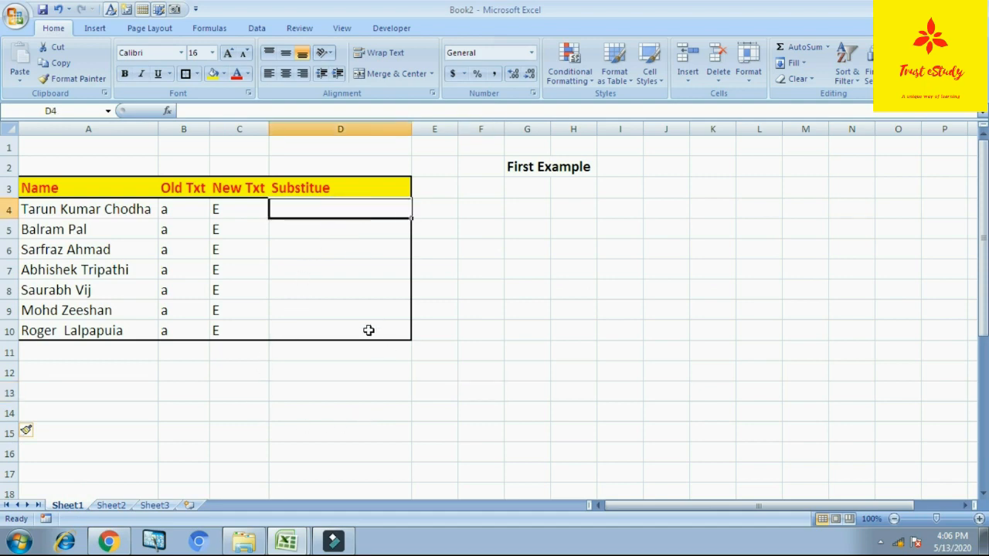
key("Down")
key("Left")
key("Left")
key("Left")
key("Up")
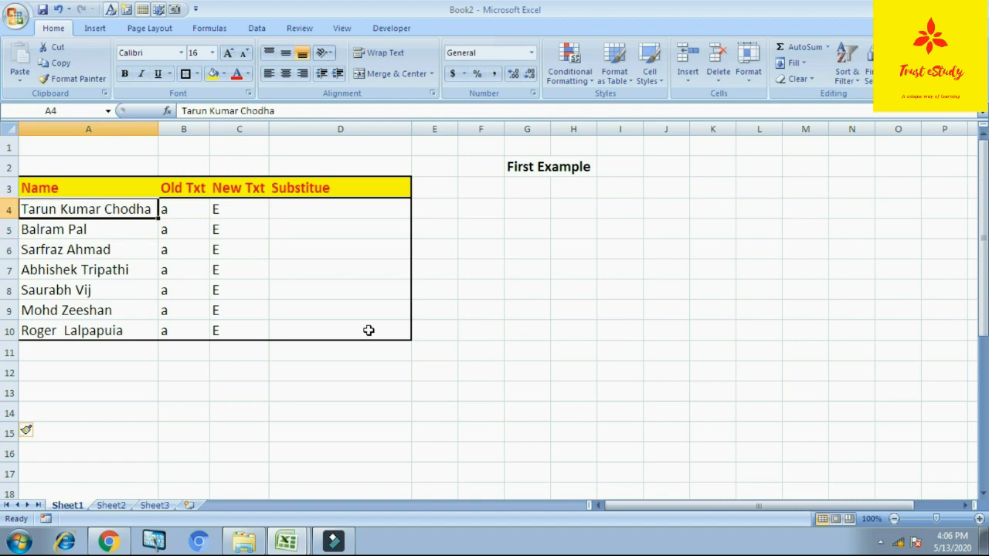
key("shift+Down")
key("shift+Down")
key("shift+Down")
key("shift+Down")
key("shift+Down")
key("shift+Down")
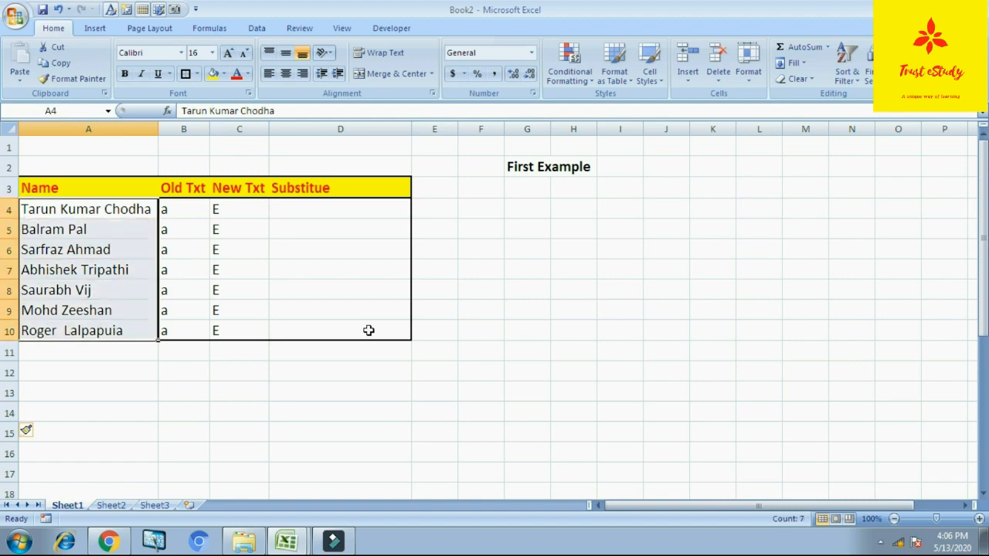
key("Right")
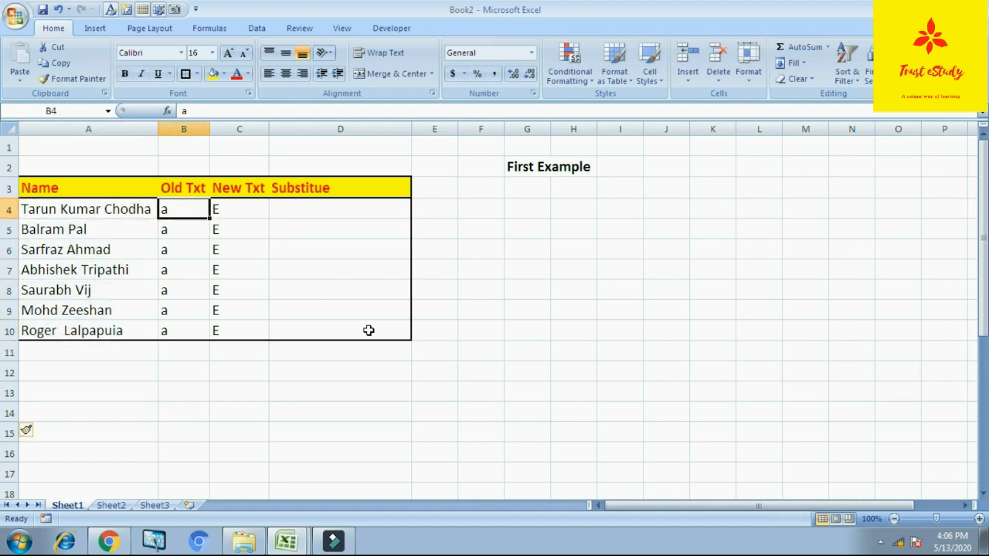
key("Right")
key("Right")
key("Left")
key("Left")
key("Left")
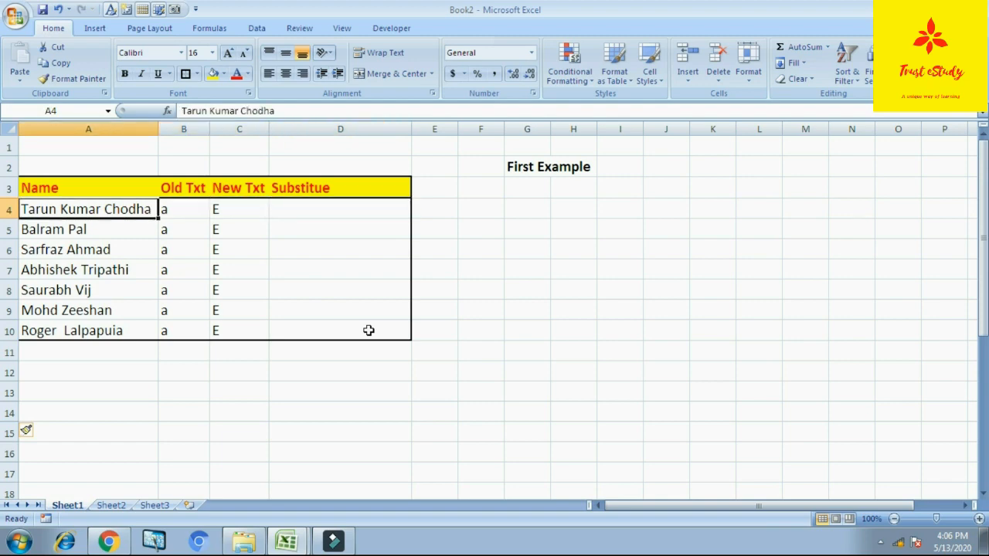
key("Right")
key("Right")
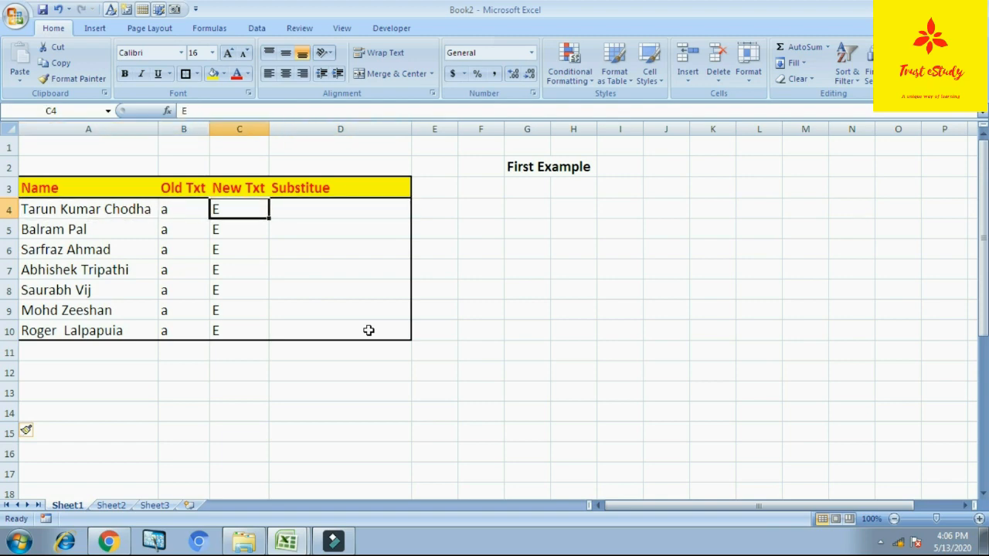
key("Right")
key("Down")
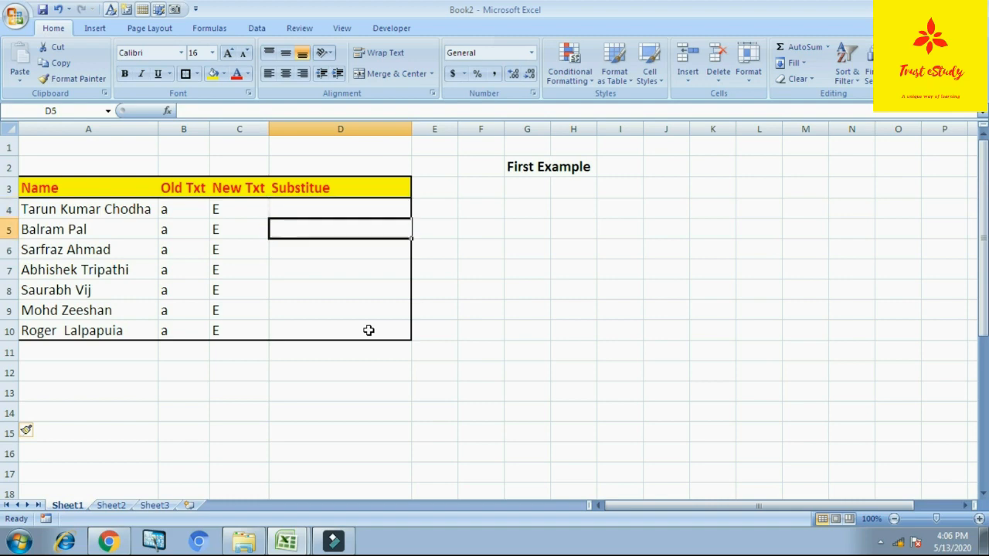
- Enter the formula +SUBSTITUTE(A4,B4,C4,1) in cell D4 to replace only the first occurrence of the old text
key("Up")
type("+")
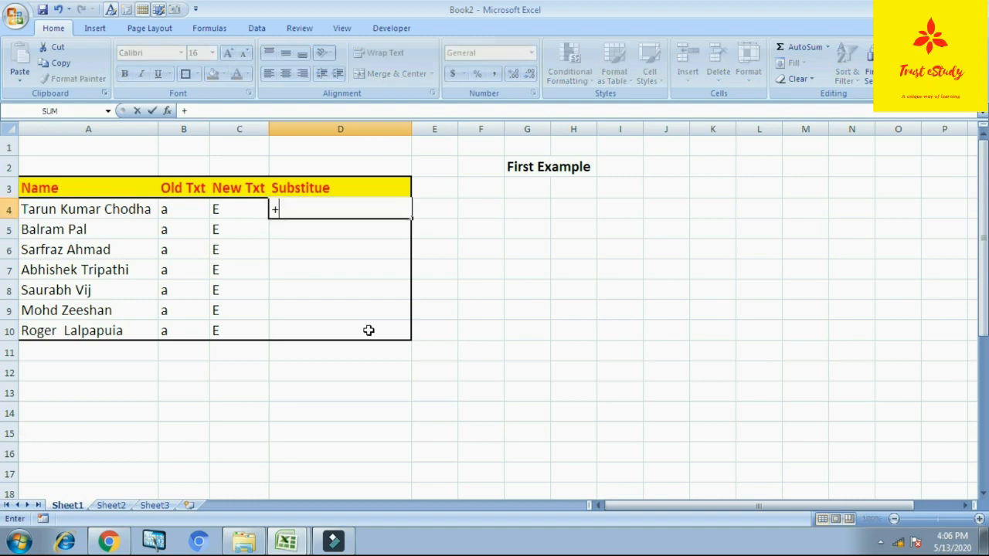
type("SU")
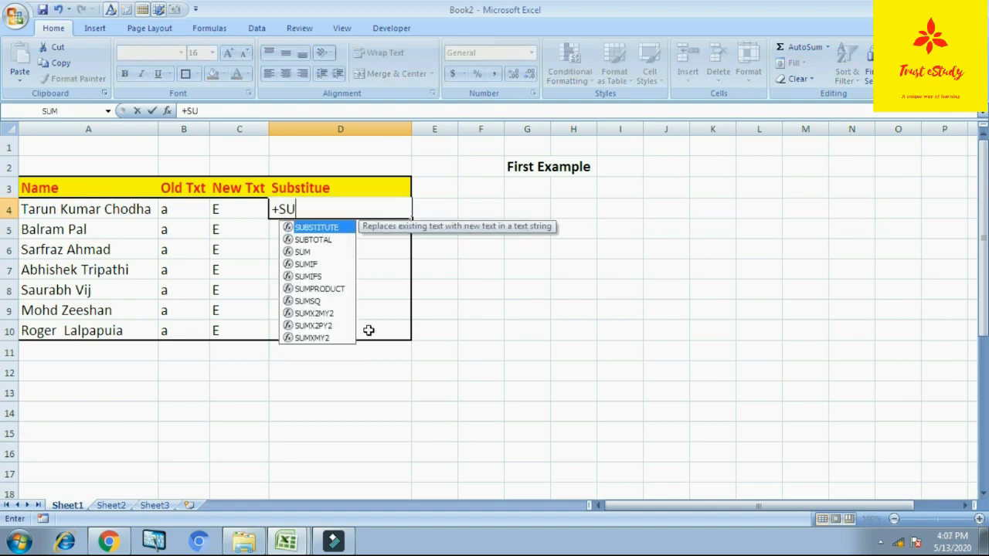
type("BSTITU")
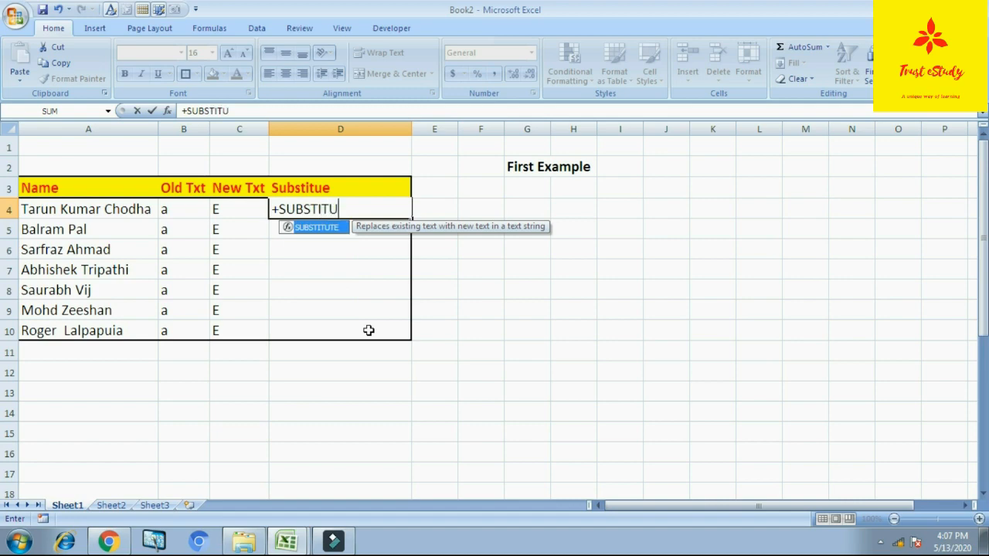
type("TE(")
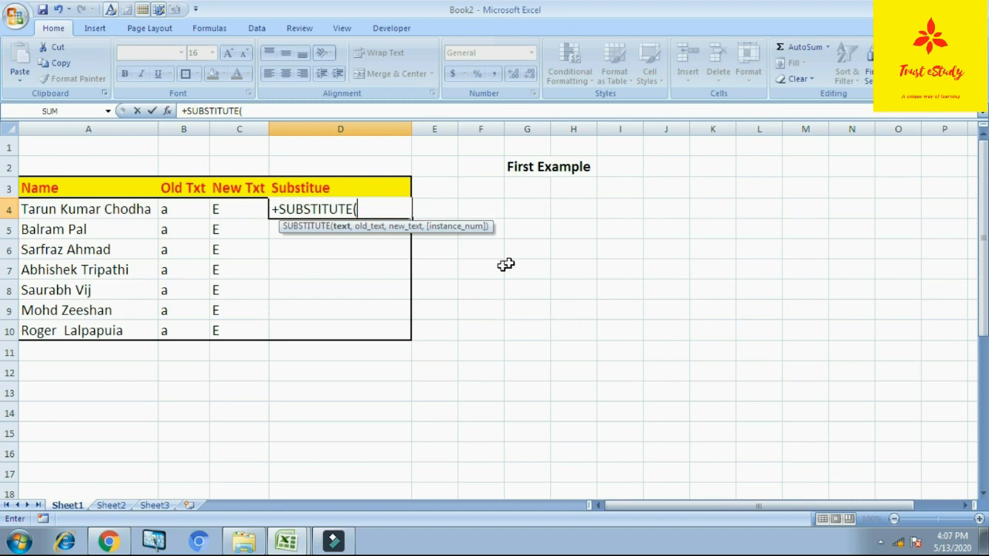
left_click(106, 215)
type(",")
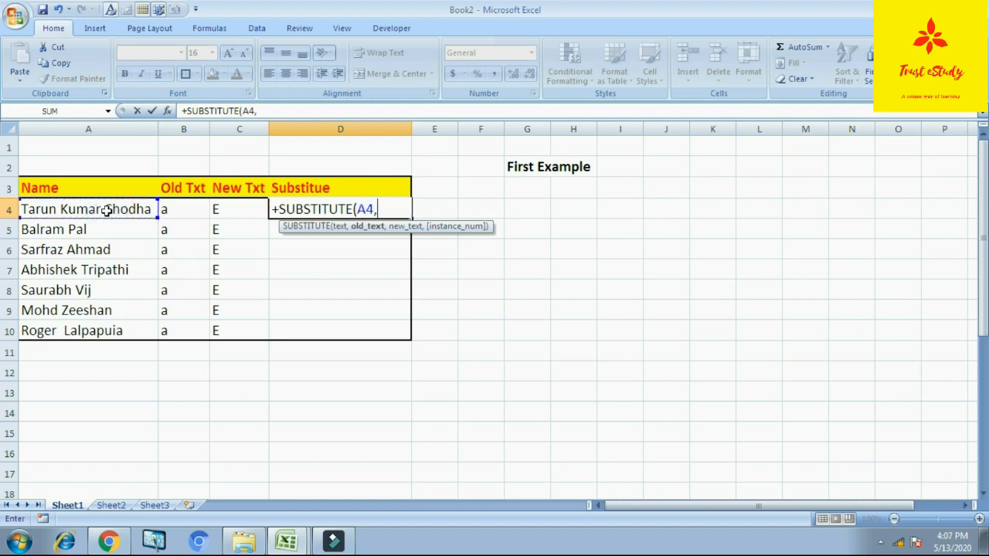
left_click(180, 214)
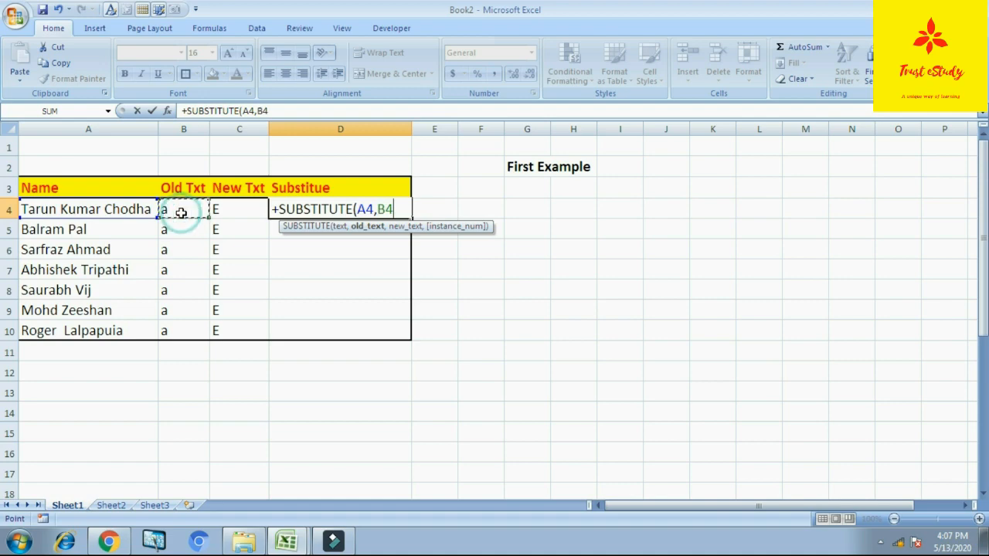
type(",")
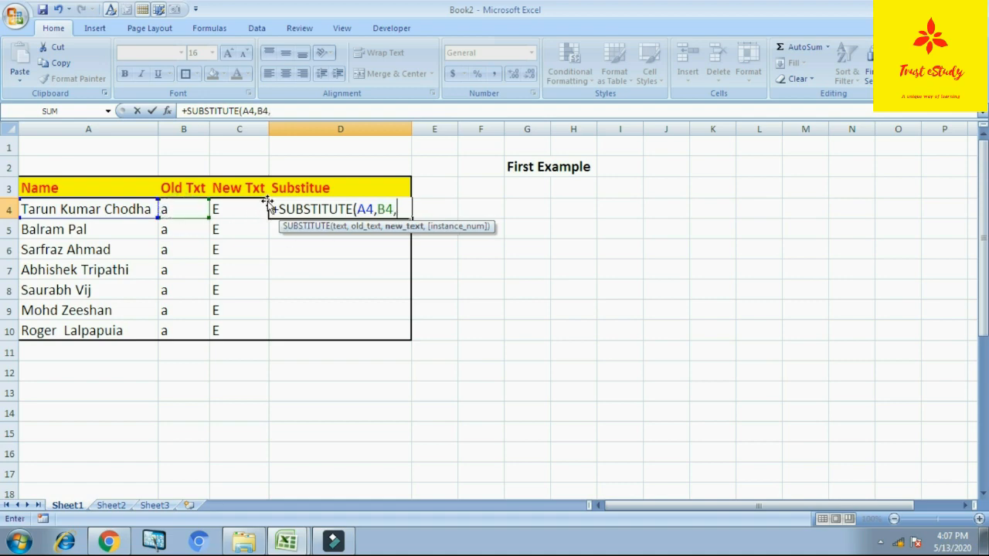
left_click(241, 209)
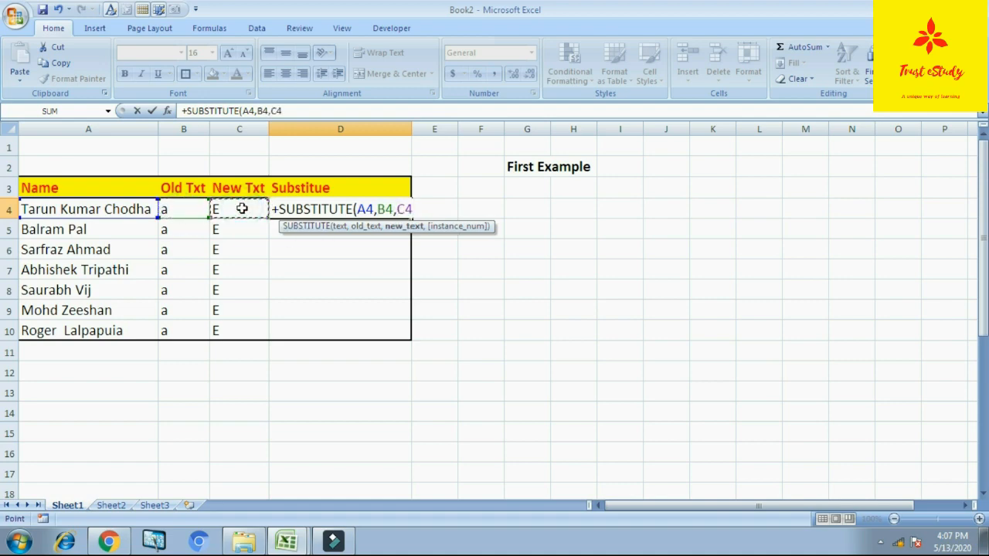
type(",")
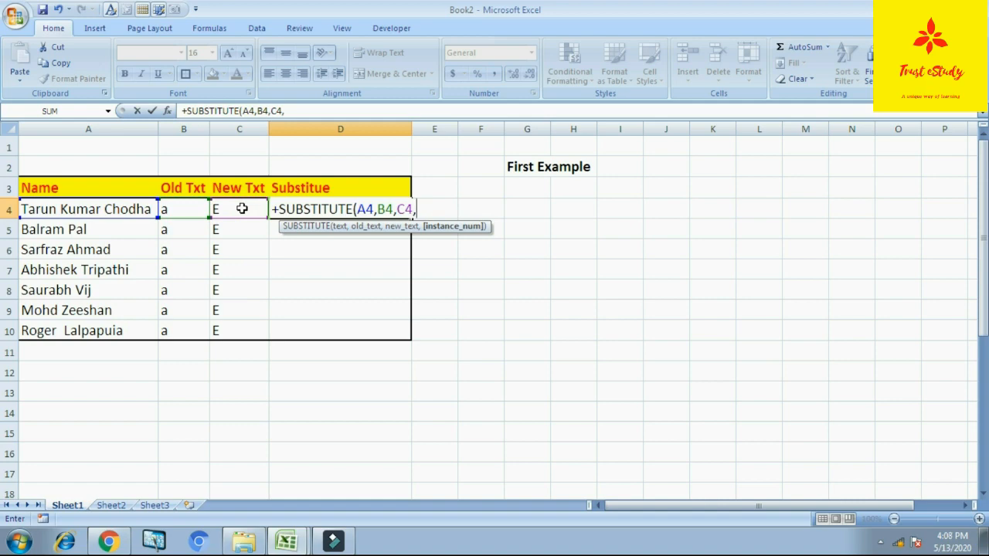
type("1")
type(")")
key("Return")
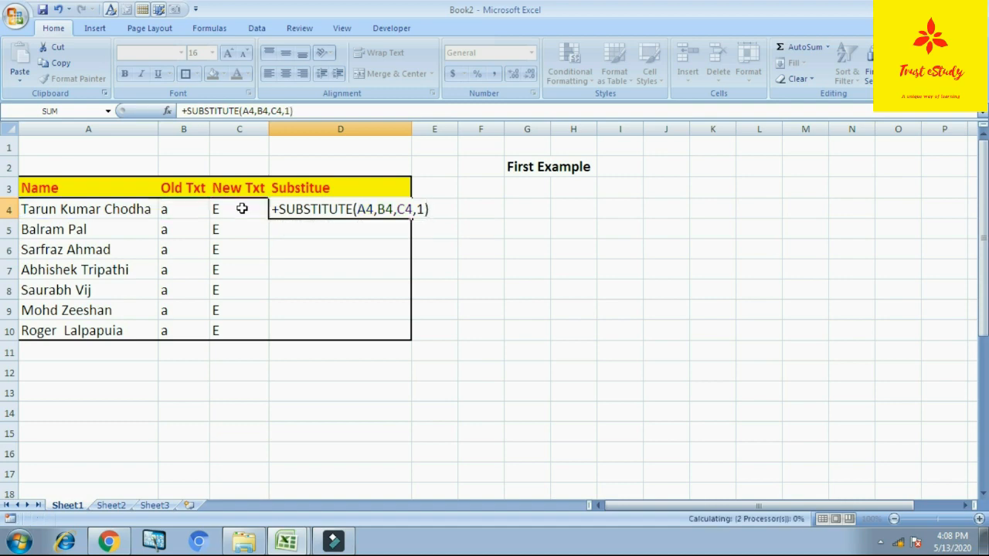
- Fill the SUBSTITUTE formula from D4 down through D10 for the remaining names in the First Example table
key("Up")
key("shift+Down")
key("shift+Down")
key("shift+Down")
key("shift+Down")
key("shift+Down")
key("shift+Down")
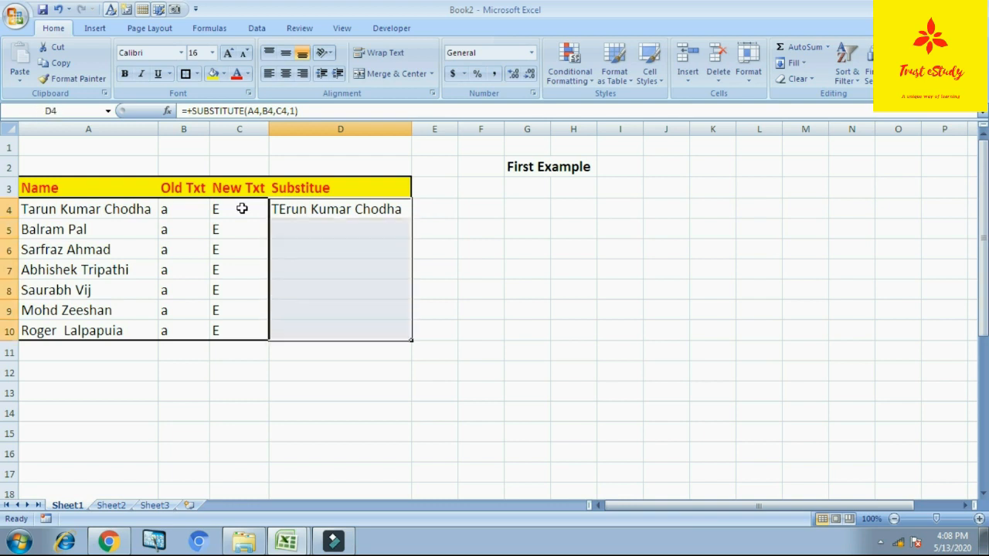
key("ctrl+d")
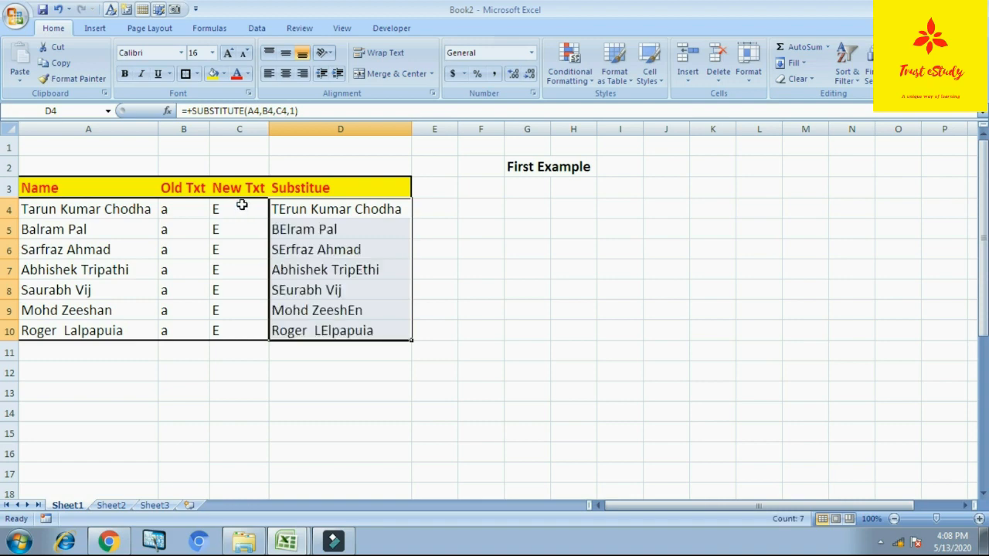
left_click(508, 255)
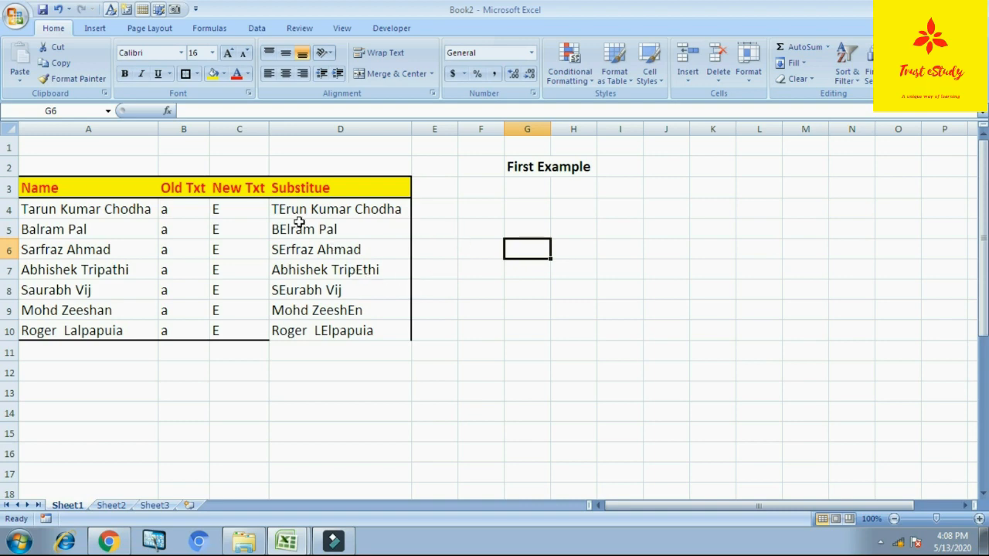
left_click(59, 209)
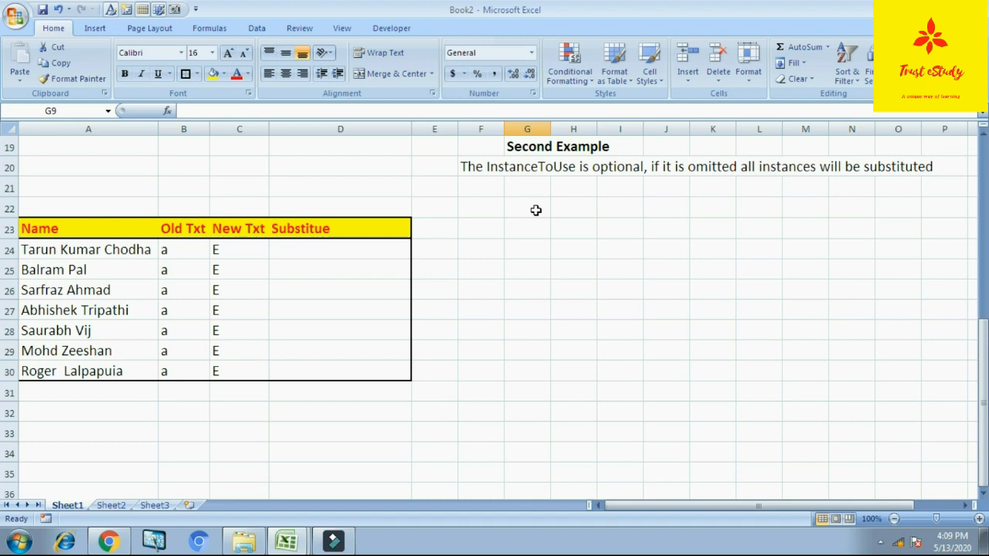
- Enter +SUBSTITUTE(A24,B24,C24) in cell D24 of the Second Example table, omitting the instance number to replace every occurrence
left_click(357, 248)
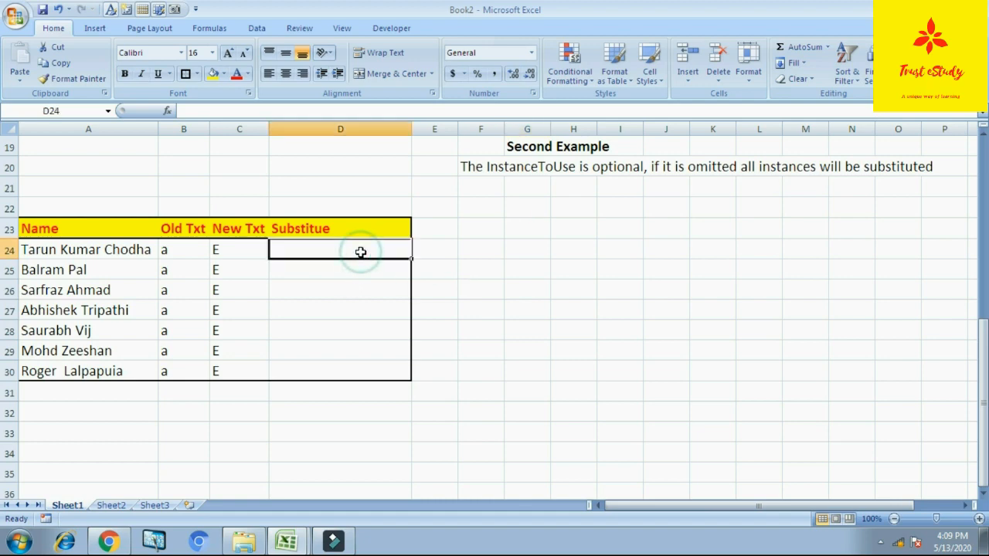
type("+")
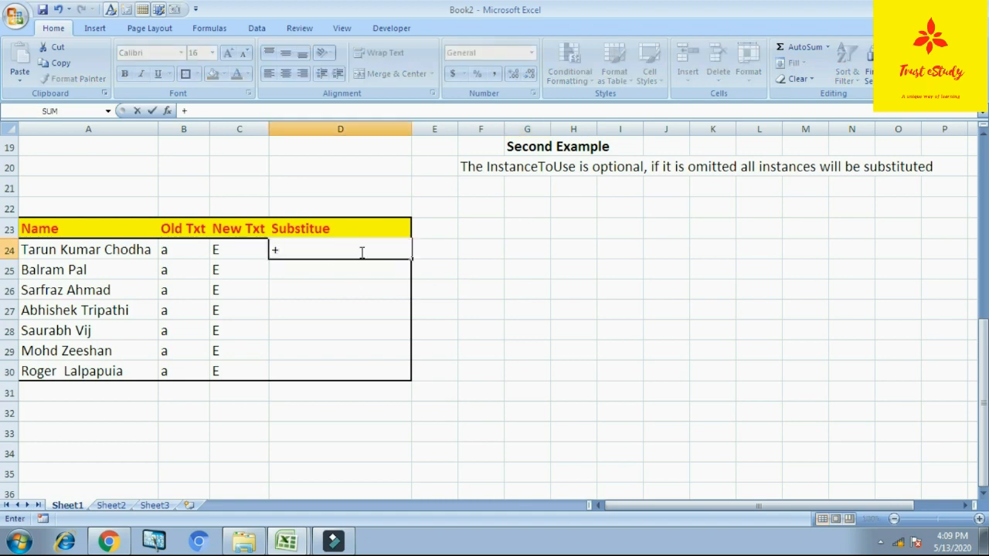
type("SU")
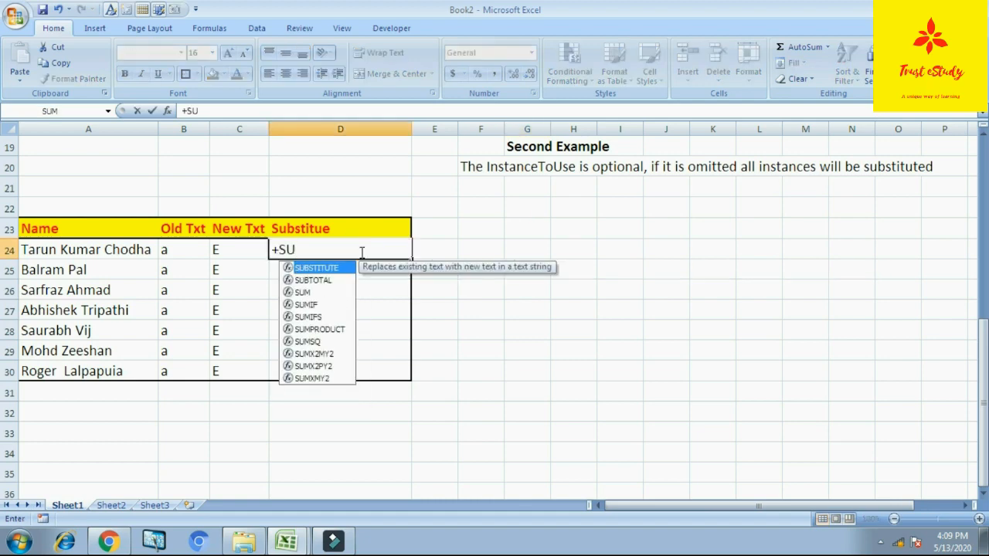
type("BSTIT")
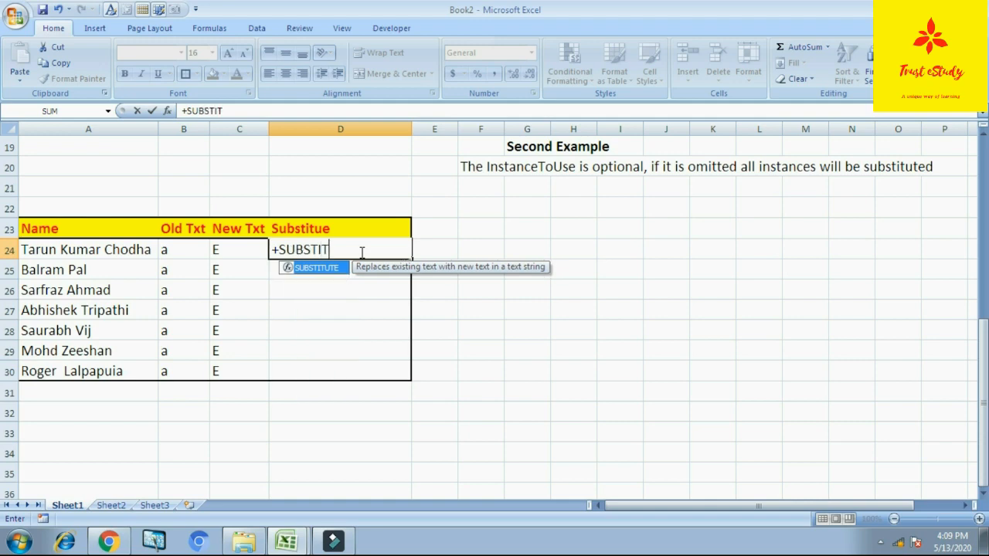
type("UTE(")
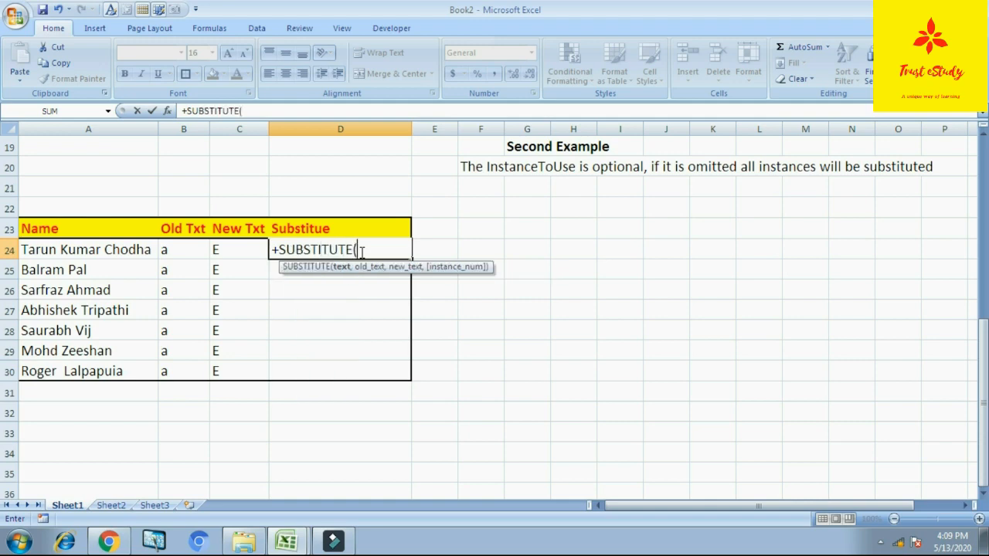
left_click(146, 252)
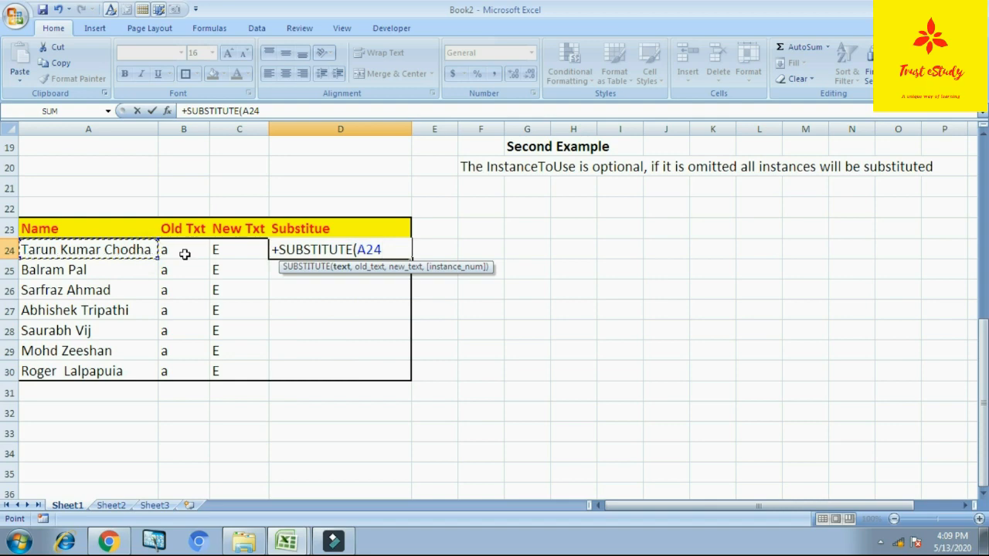
type(",")
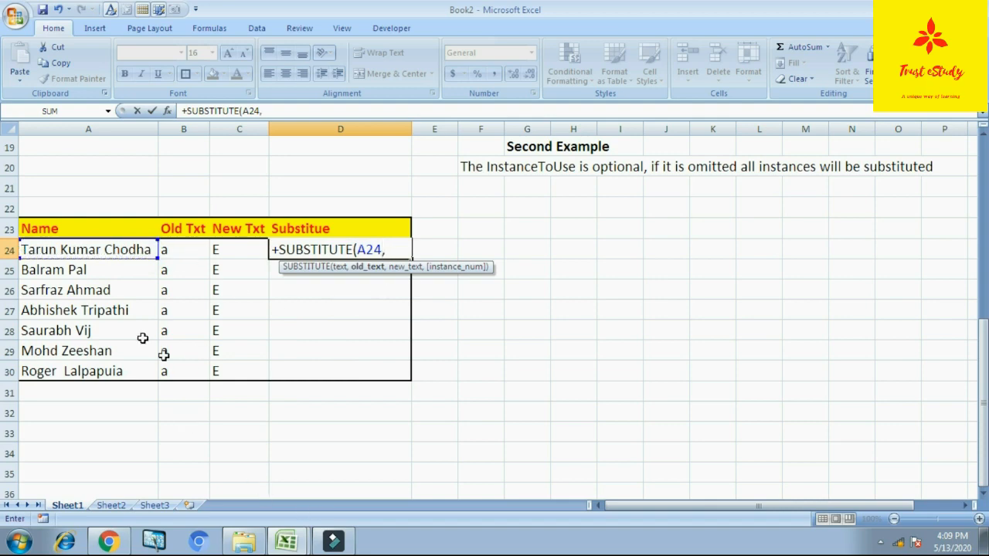
left_click(185, 253)
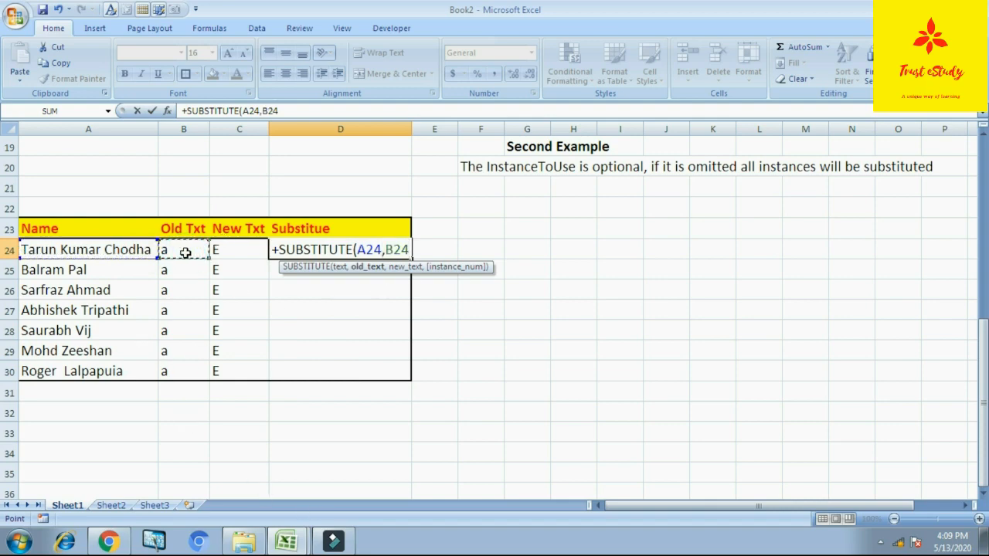
type(",")
left_click(236, 251)
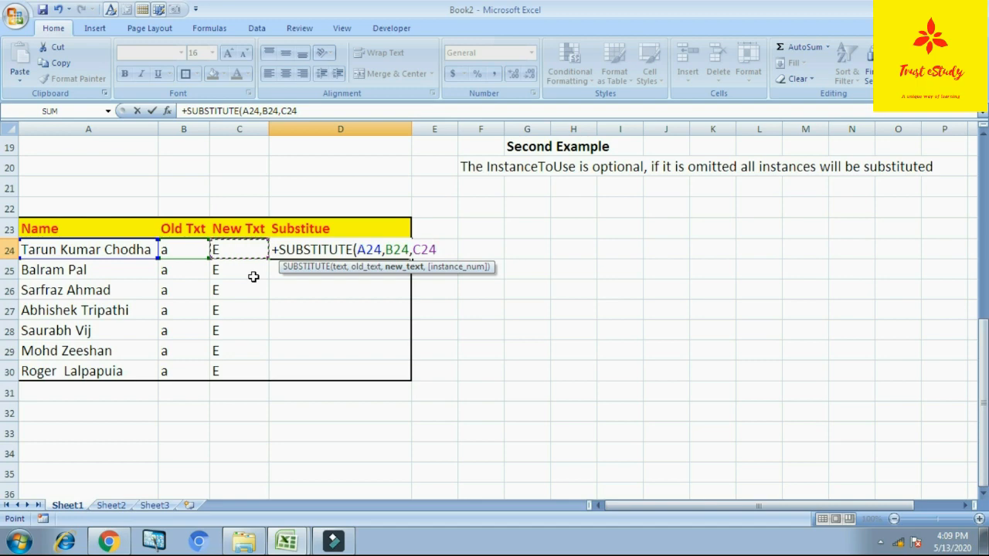
type(",")
key("BackSpace")
type(")")
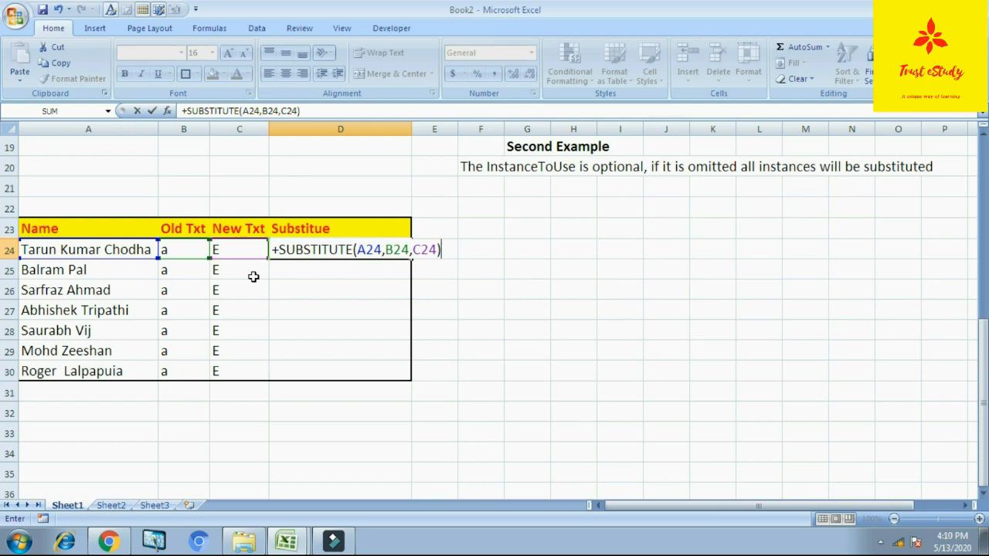
key("Return")
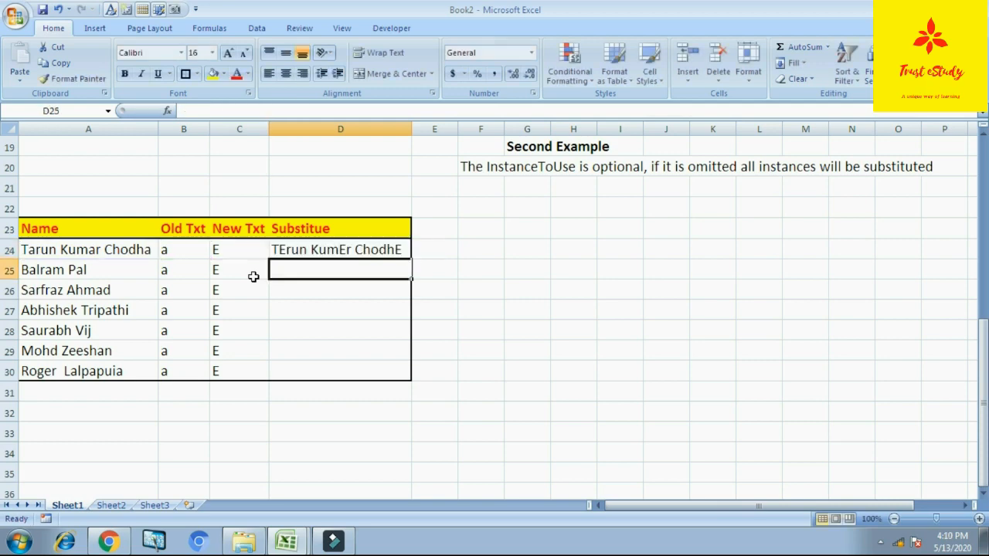
- Fill the SUBSTITUTE formula from D24 down through D30 for the remaining names in the Second Example table
key("Up")
key("shift+Down")
key("shift+Down")
key("shift+Down")
key("shift+Down")
key("shift+Down")
key("shift+Down")
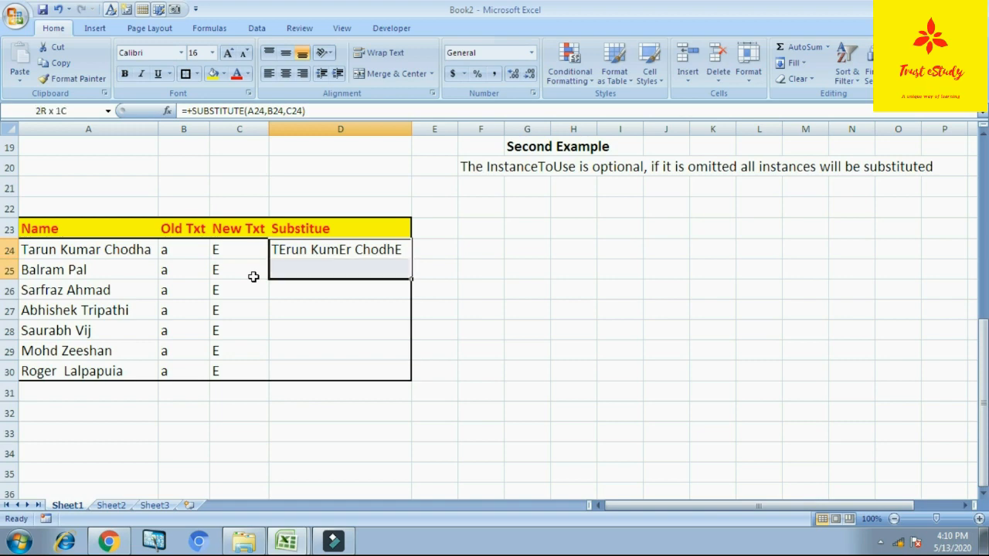
key("ctrl+d")
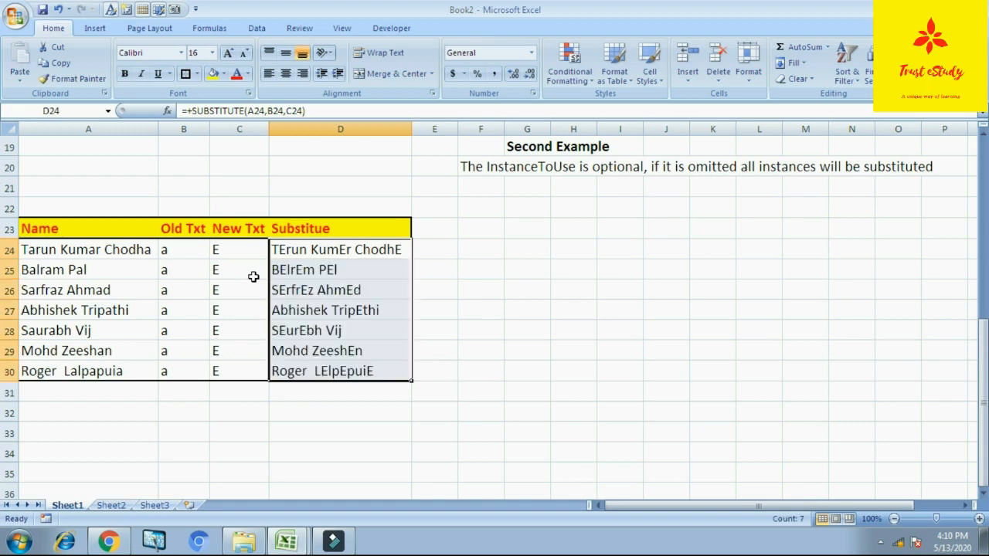
- Examine the name, old text, new text and SUBSTITUTE result across row 24, and review the First Example table for comparison
left_click(435, 273)
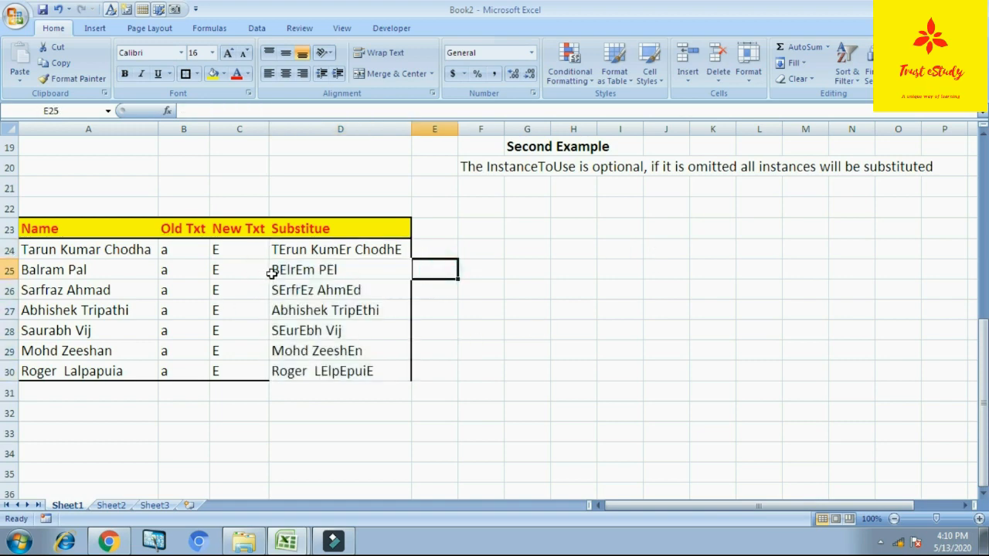
left_click(116, 247)
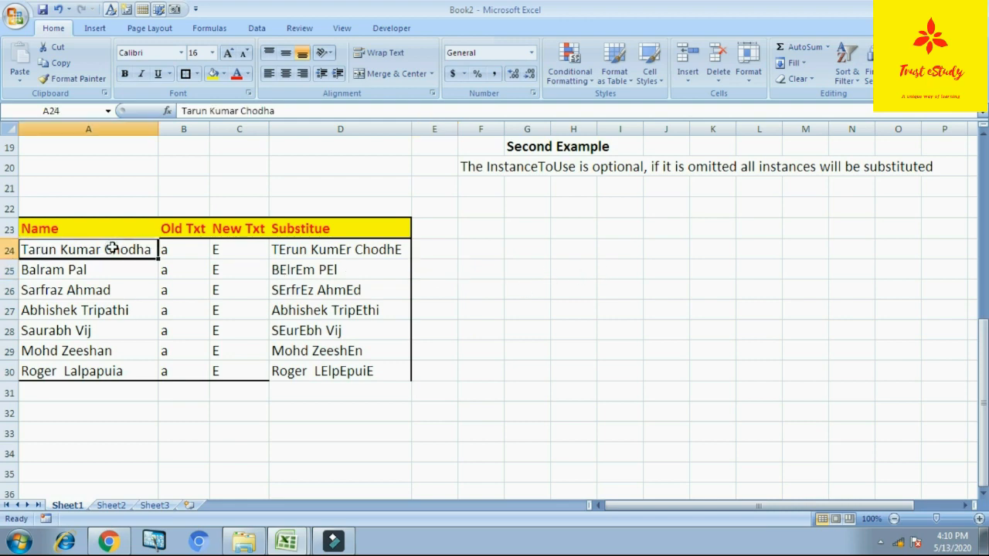
key("Right")
key("Right")
key("Right")
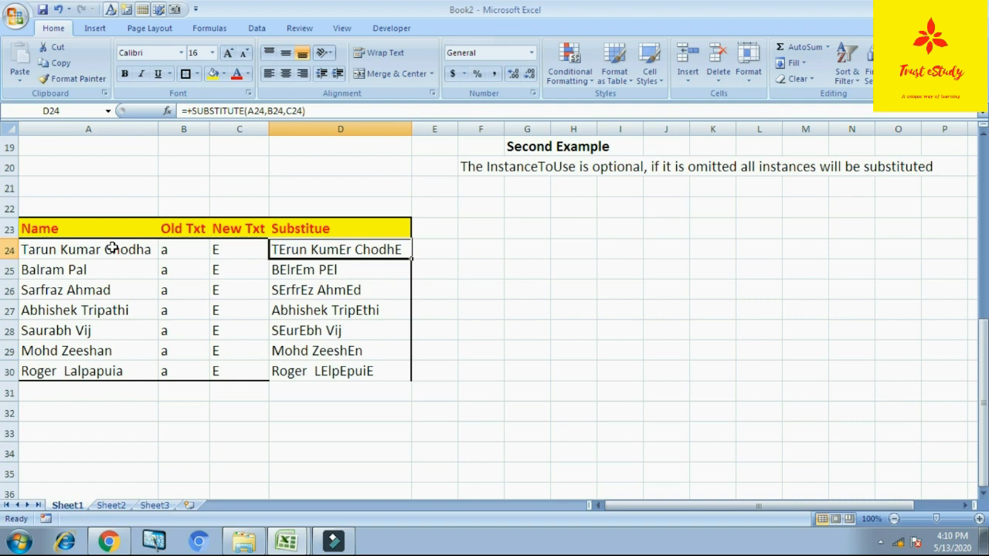
key("Right")
key("Right")
key("Left")
key("Left")
key("Right")
key("Left")
scroll(537, 285, "up", 6)
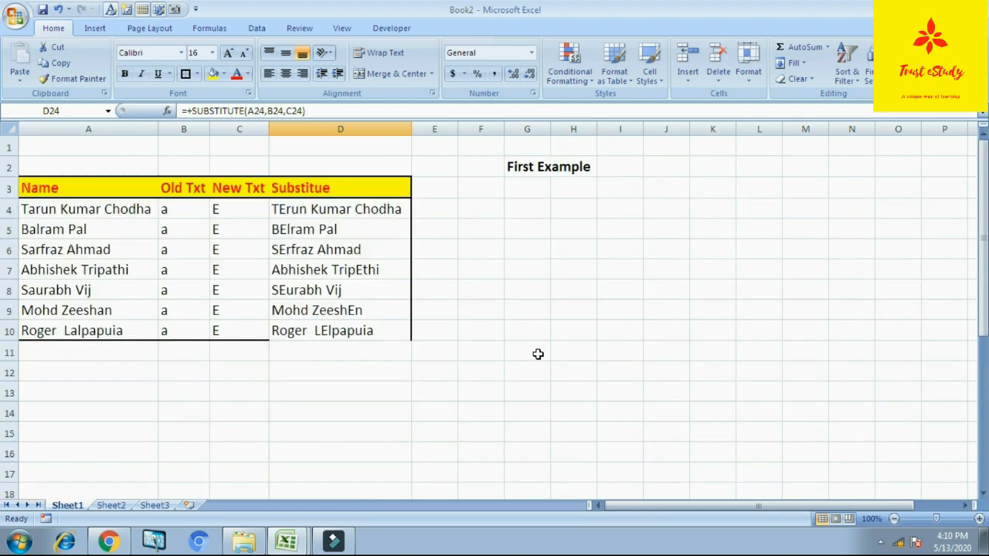
scroll(549, 359, "down", 7)
scroll(550, 357, "up", 6)
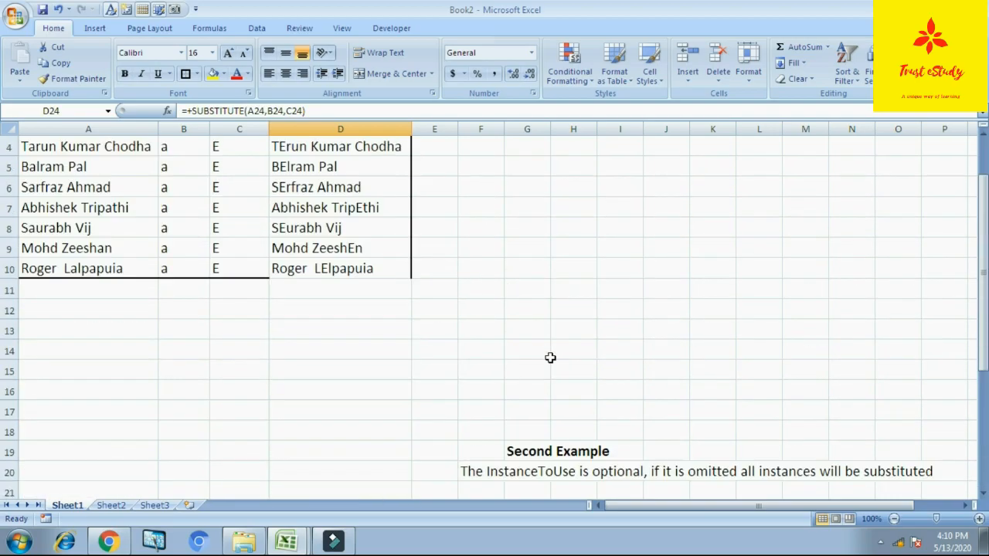
scroll(550, 358, "up", 1)
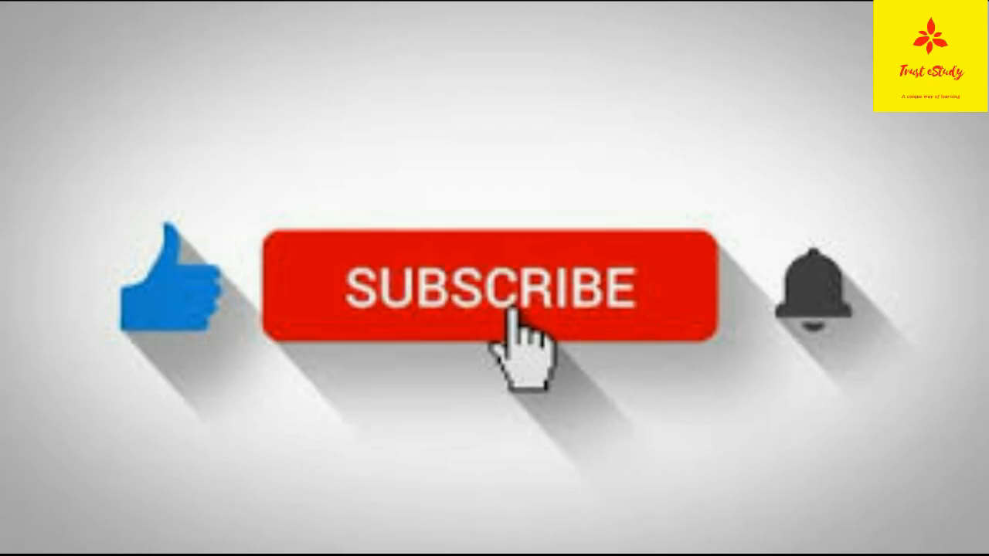